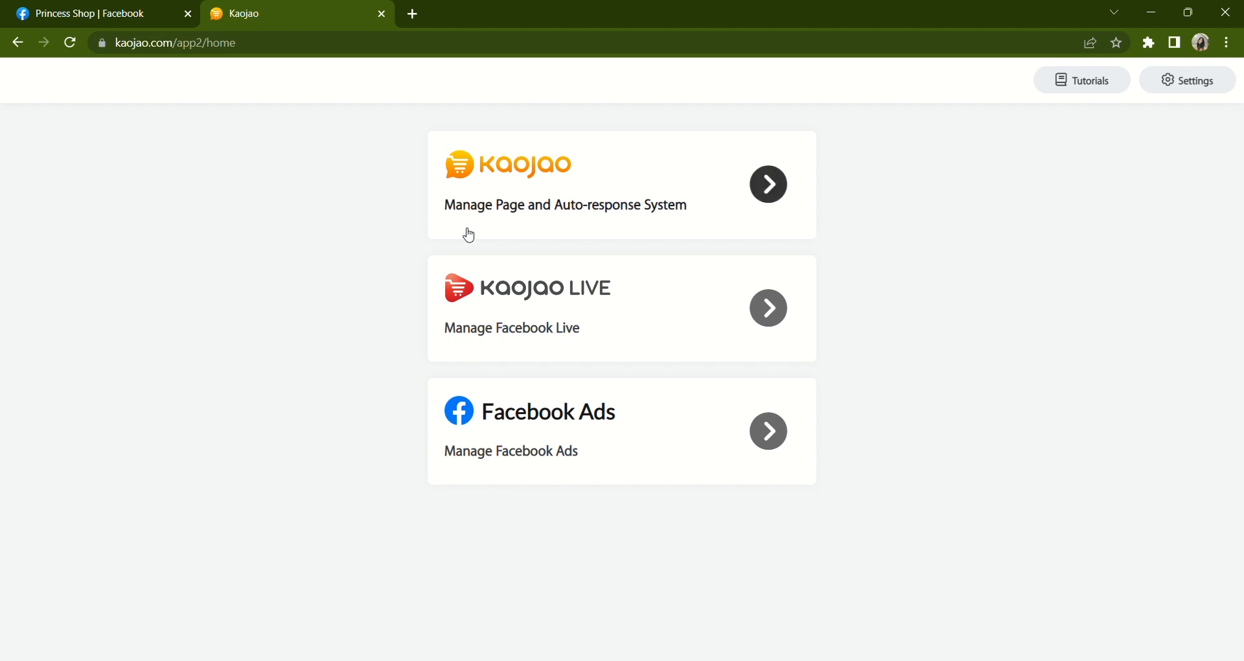
Step: Open Princess Shop in the page and auto-response manager and start a new item in its item list
click(493, 226)
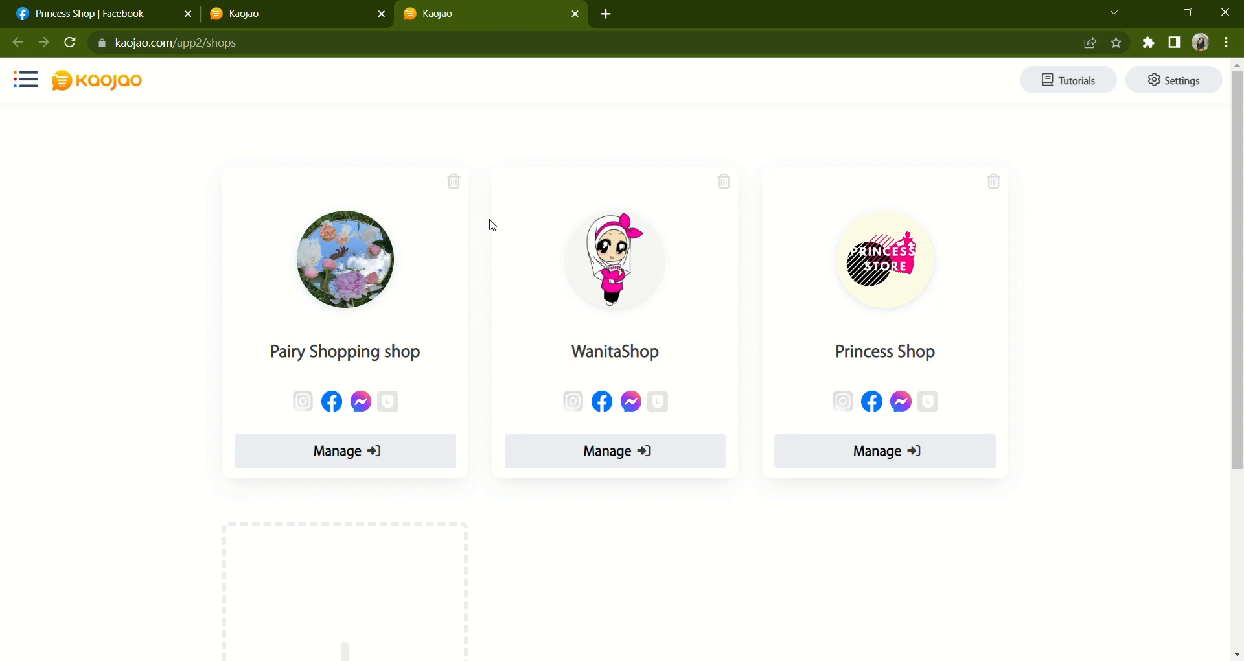
click(845, 467)
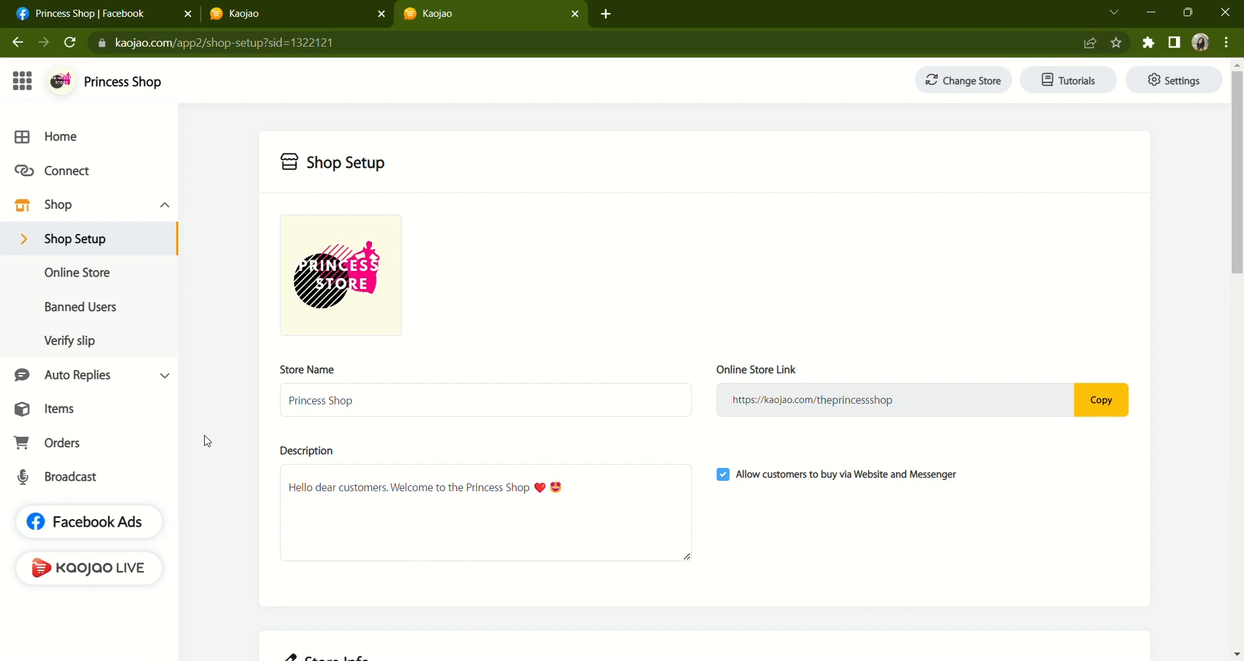
click(133, 421)
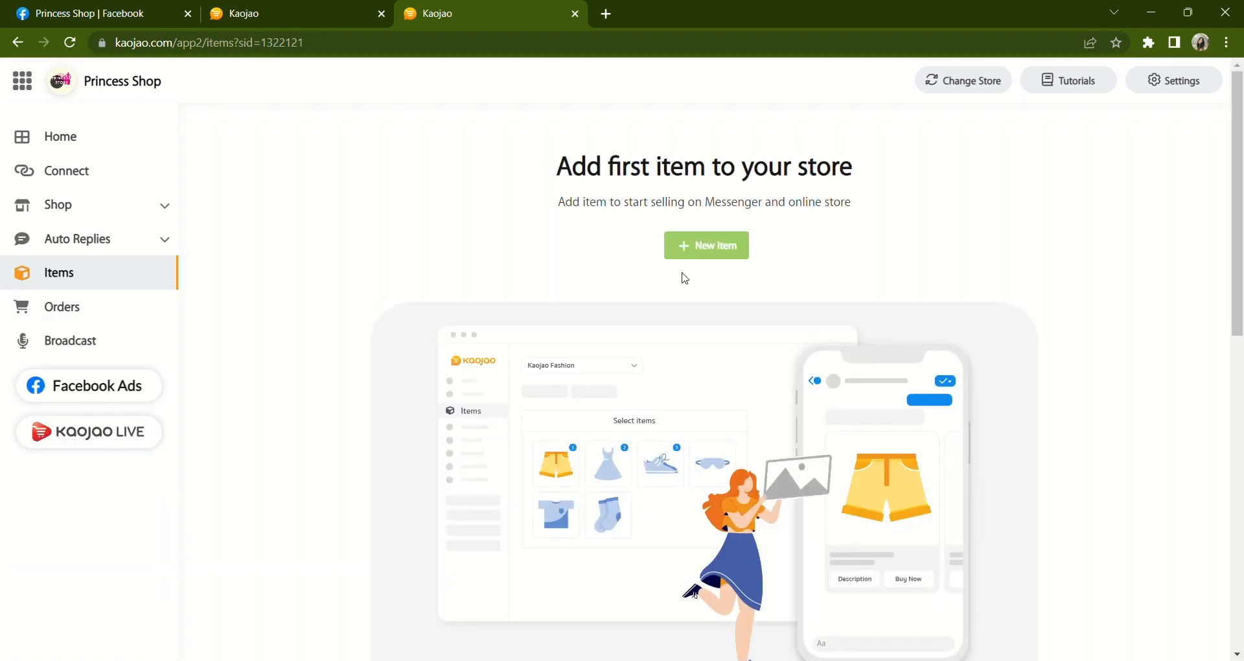
click(702, 256)
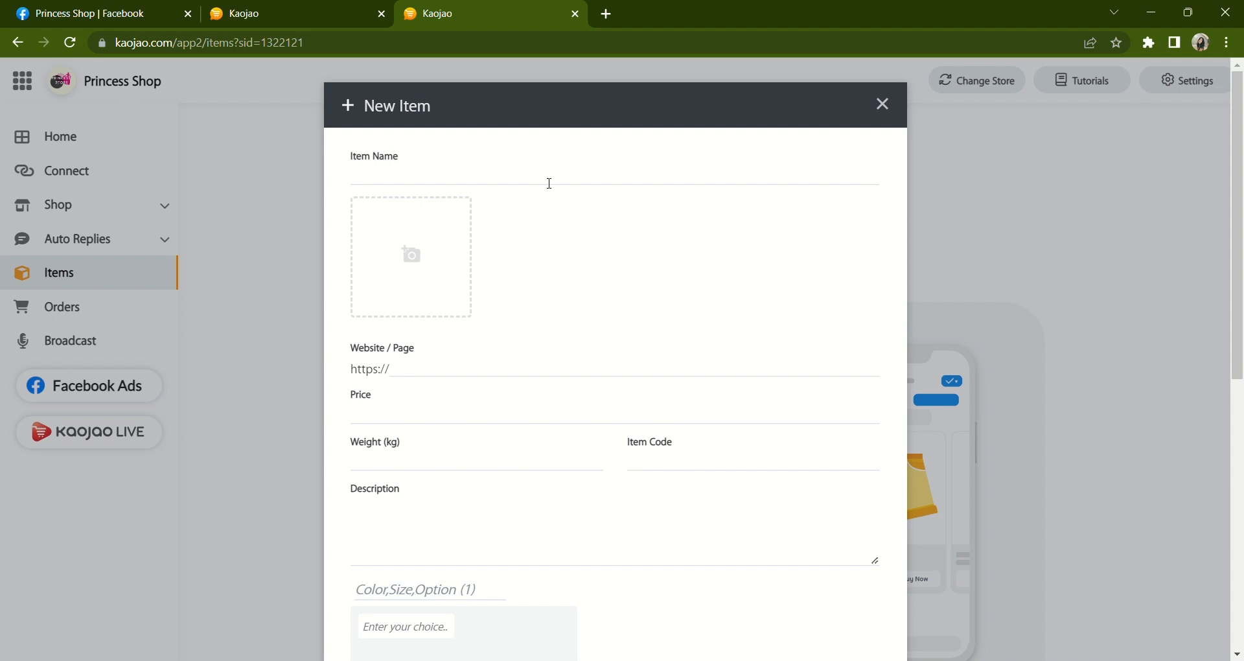
Step: Add the blue hearts bedding photo to the new item and name it "Baby Blue Hearts bedsheet"
click(447, 287)
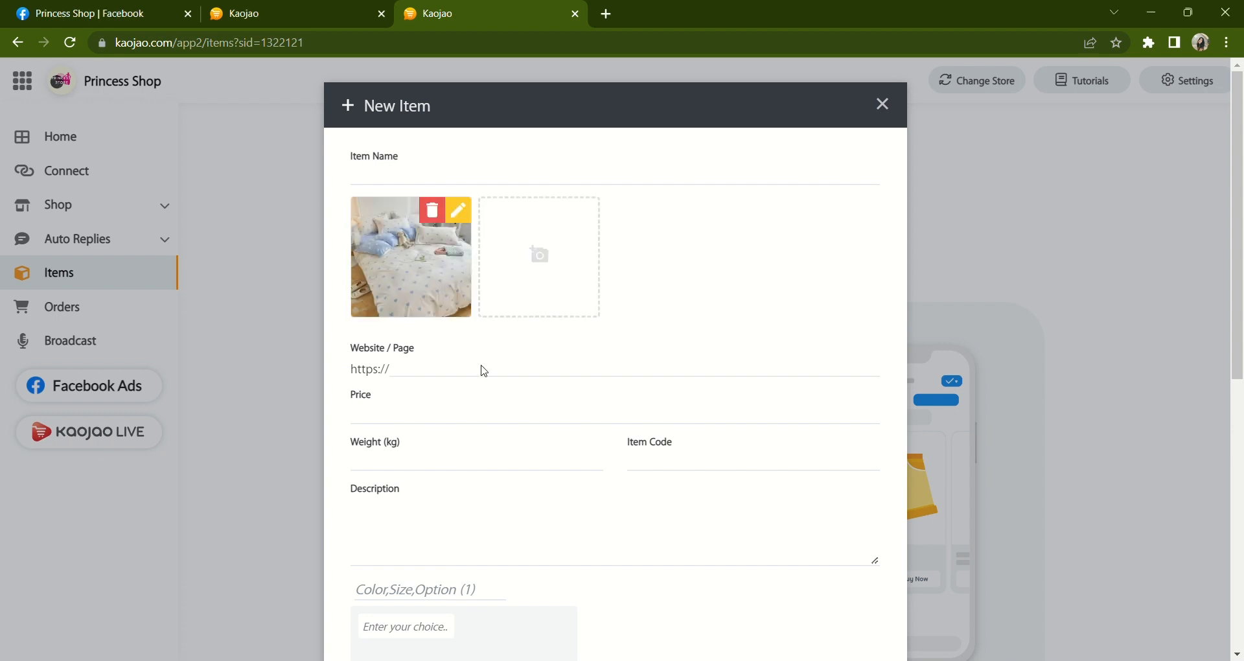
click(480, 180)
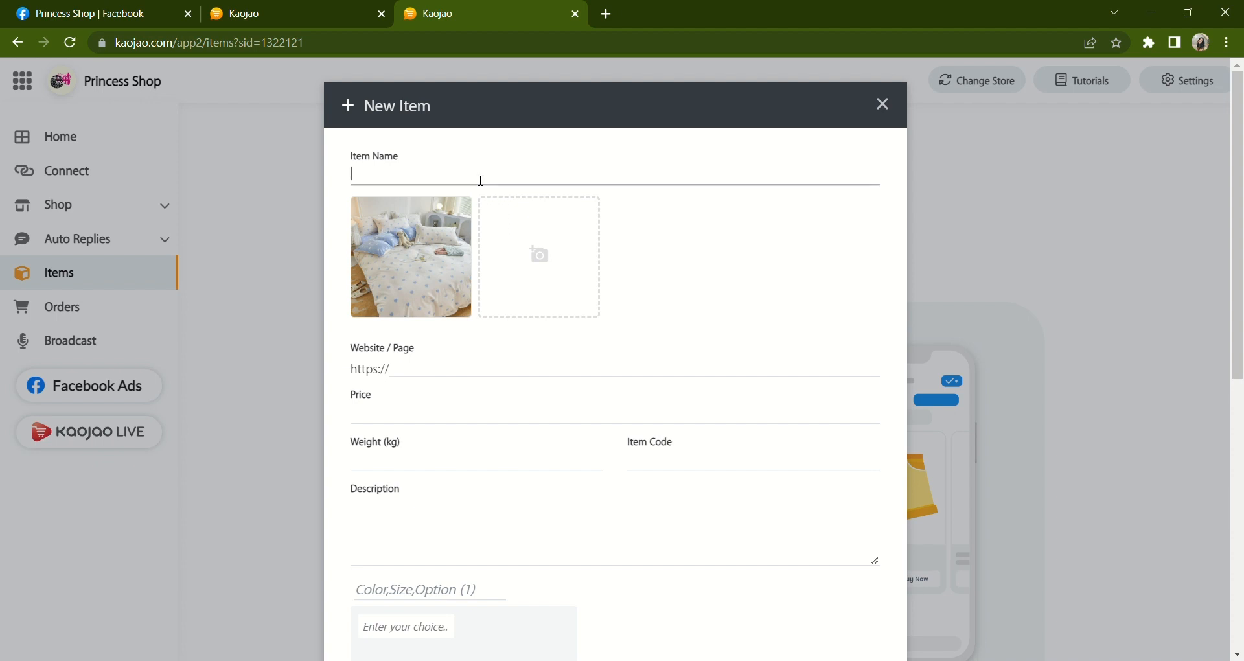
click(483, 222)
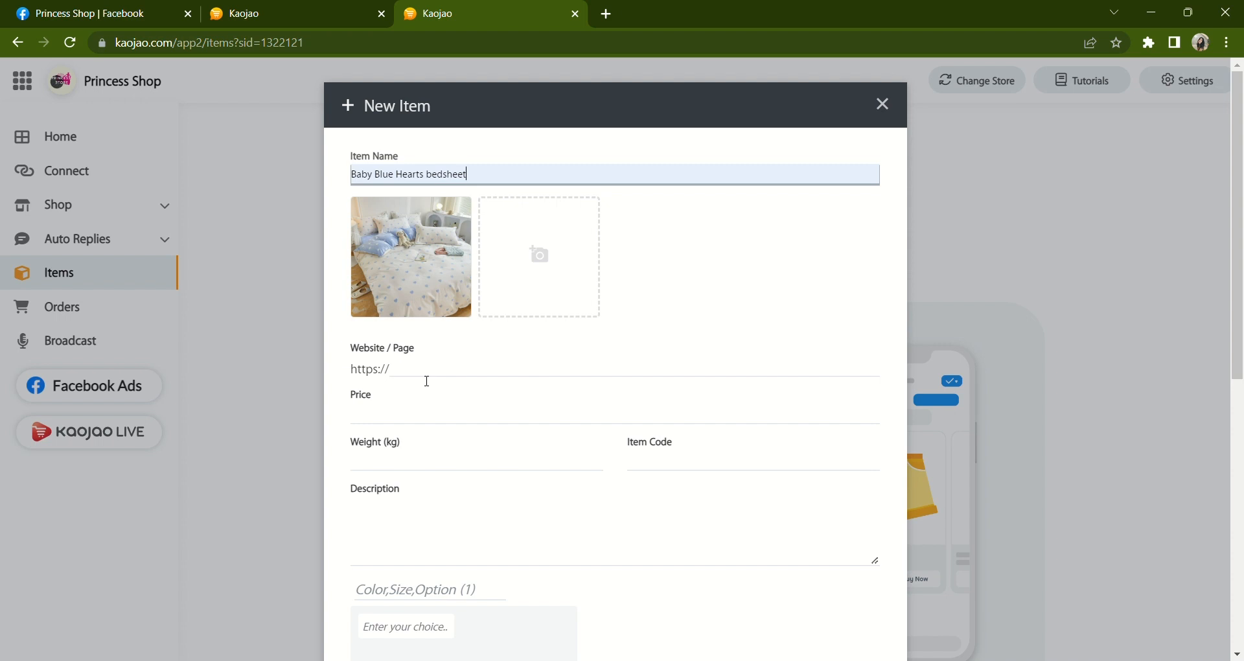
Step: Set the blue bedsheet's website to kaojao.com/theprincessshop and its price to 450
click(427, 381)
text(kaojao.com/theprincessshop)
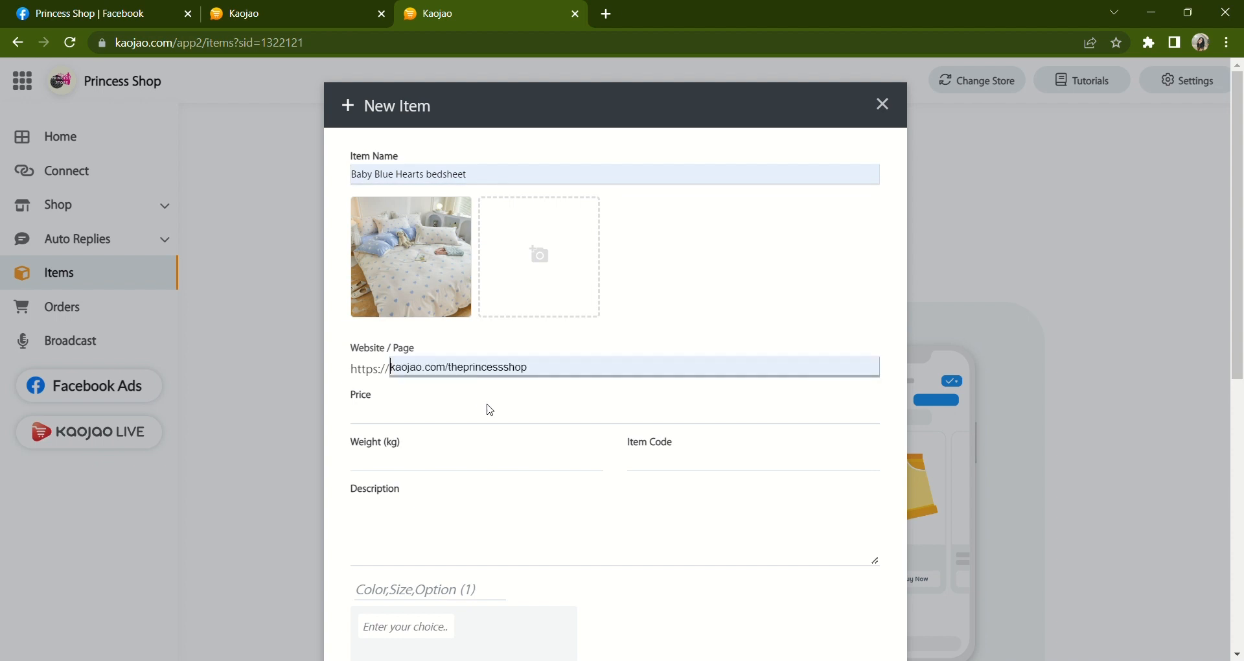
click(408, 419)
text(450)
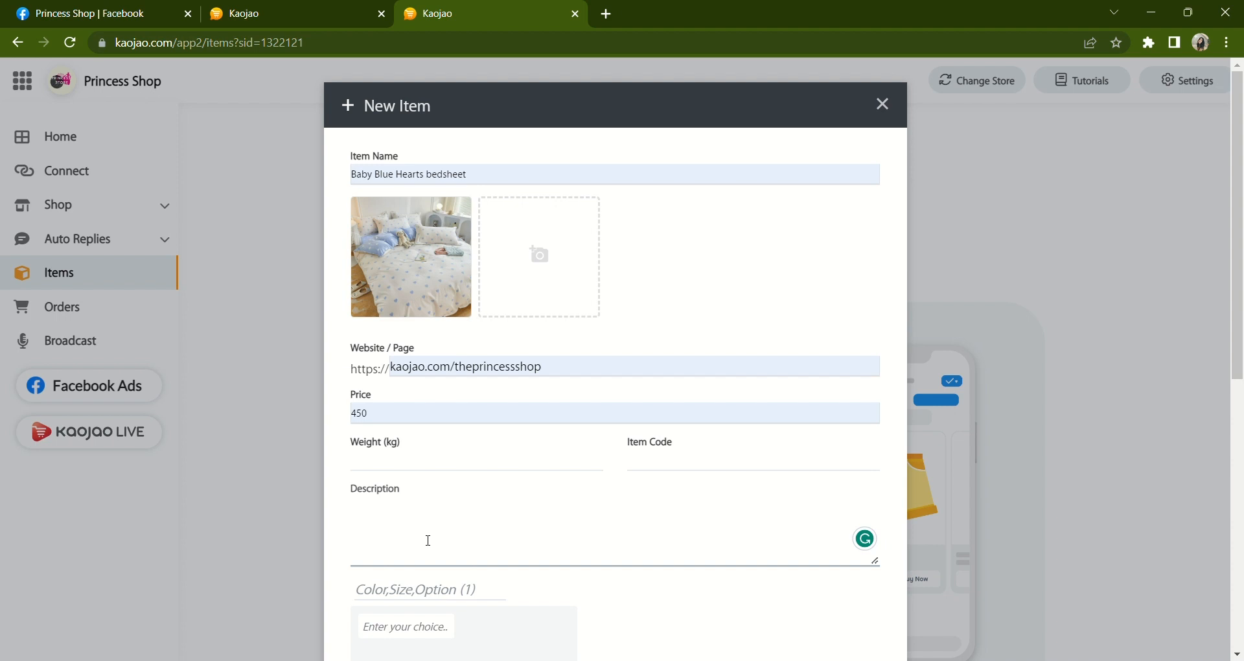
Step: Enter the description "Our bedsheets are made from 100% cotton" and add "Baby blue" as a choice under option 1
text(Our bedsheets are made f)
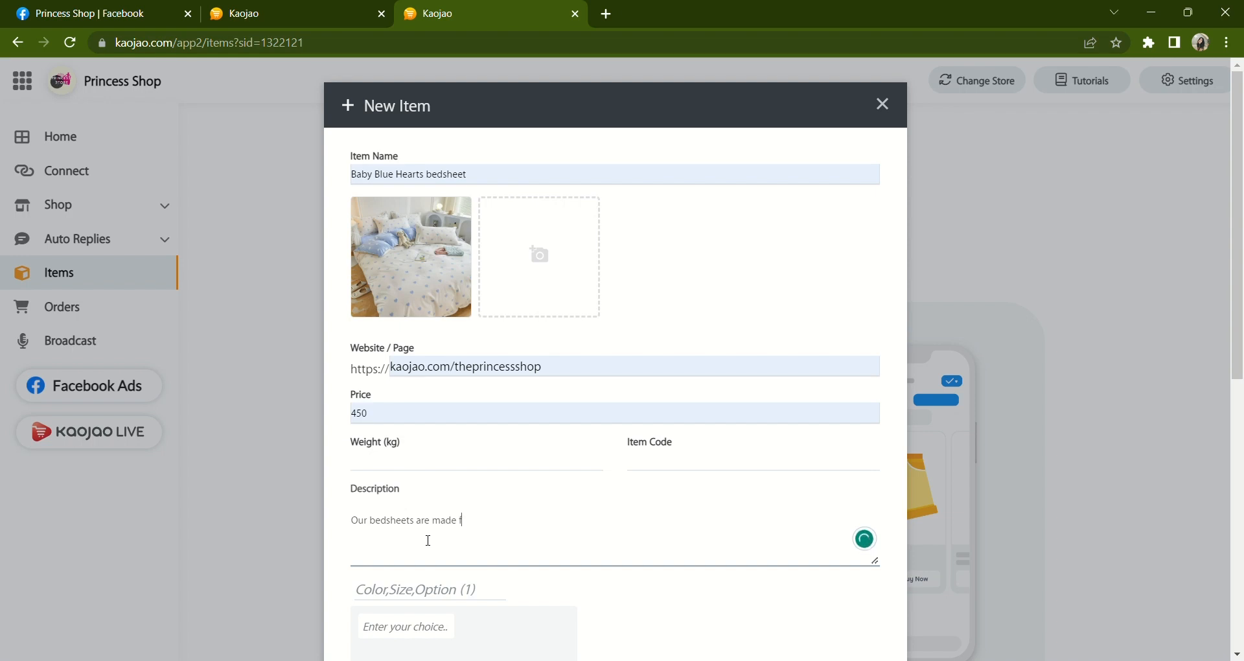
text(rom 100% cotton)
scroll(553, 597, down, 2)
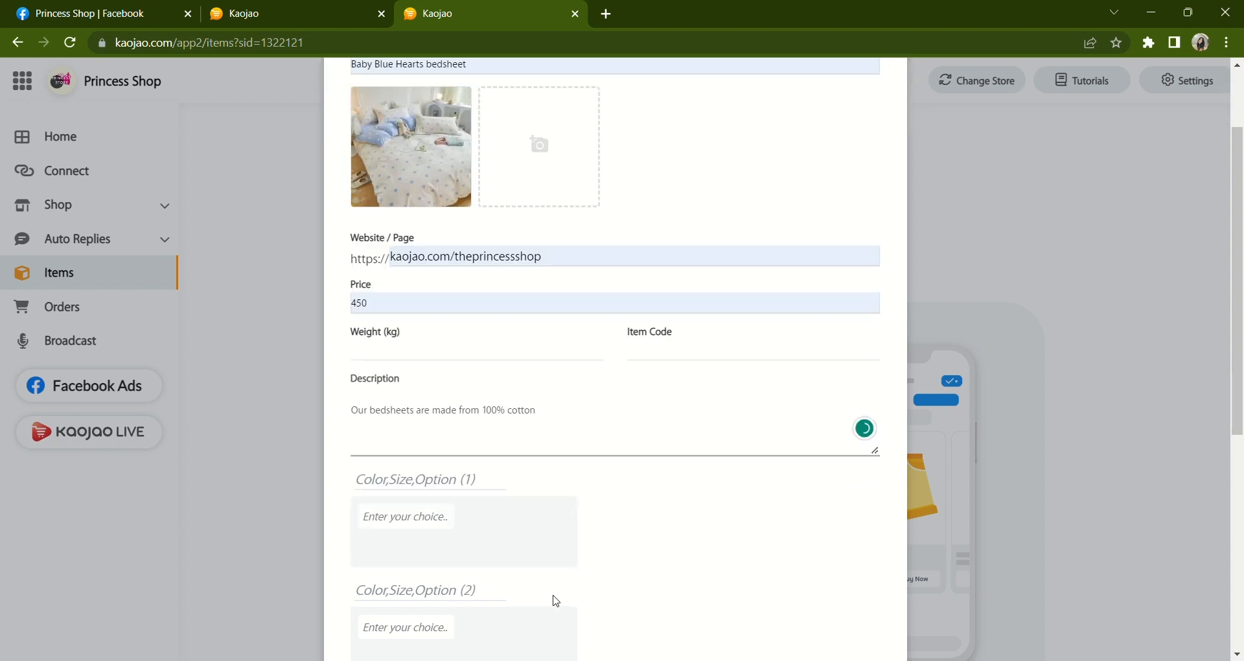
scroll(501, 522, down, 1)
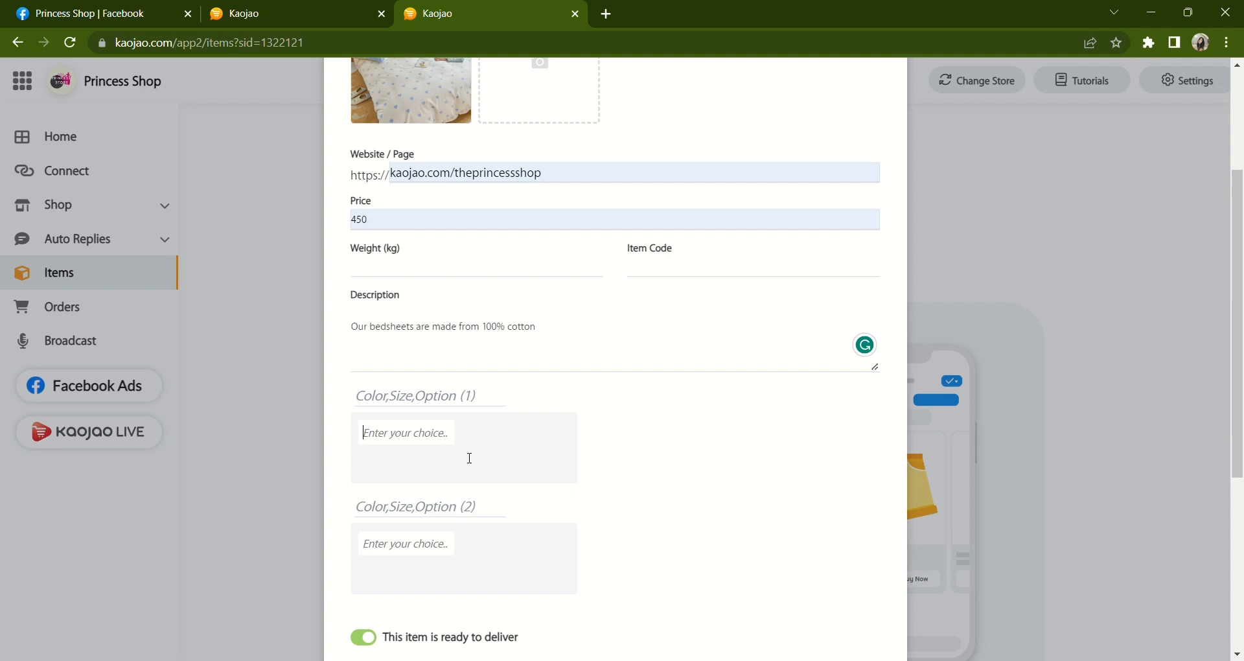
text(Bab)
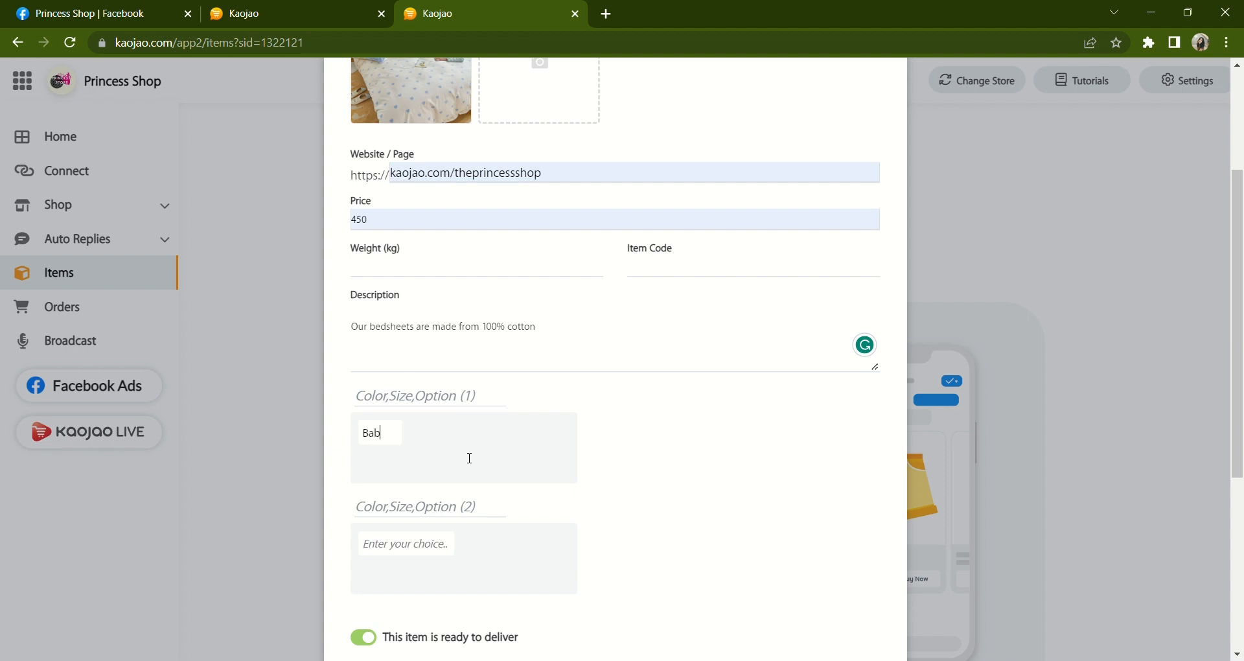
text(y blue)
key(Return)
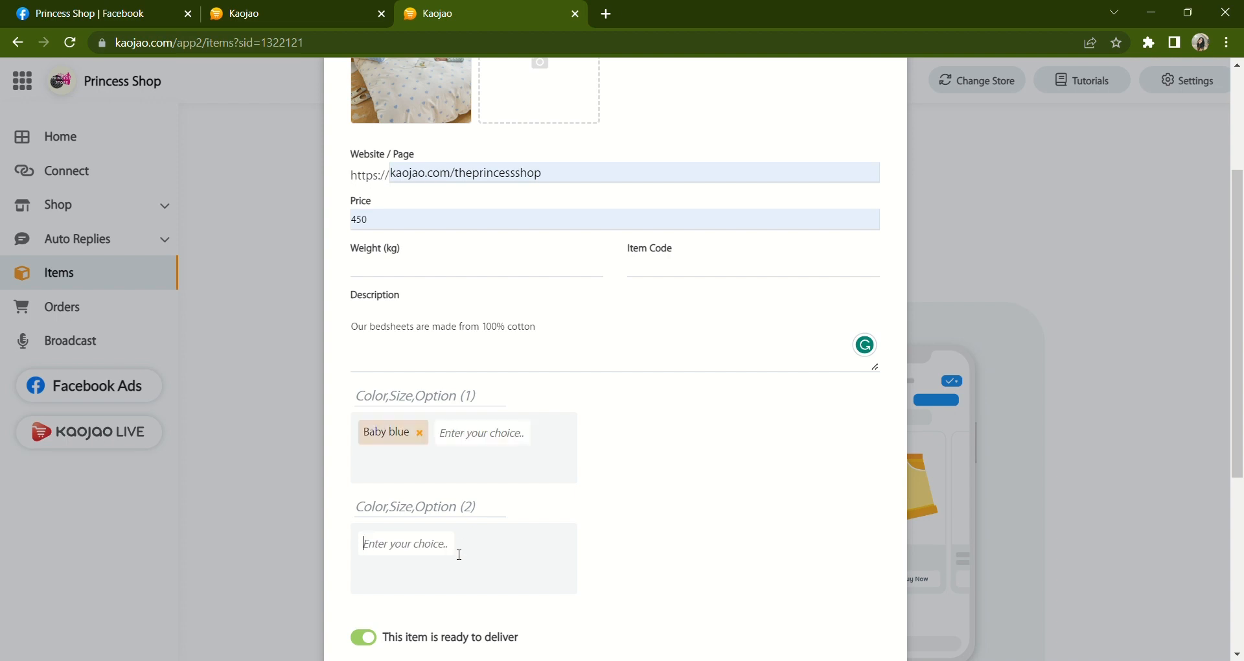
Step: Enter the sizes 6", 5" and 3.5" under option 2 and save the blue bedsheet item
text(6")
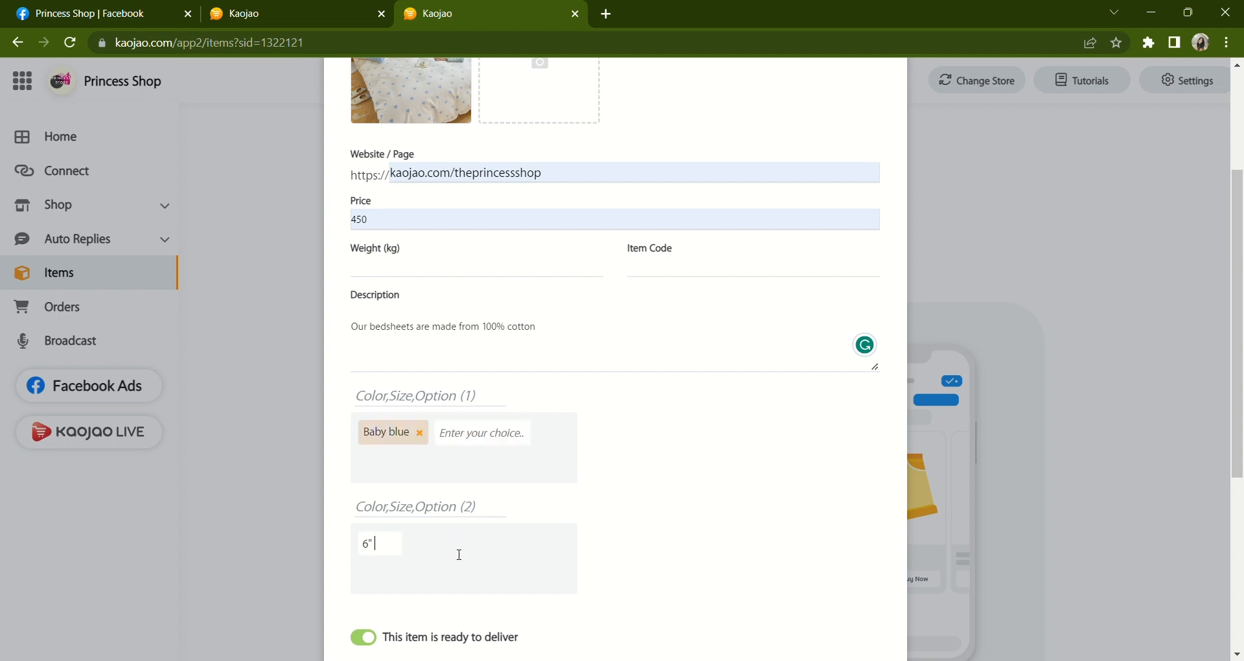
key(Return)
text(5)
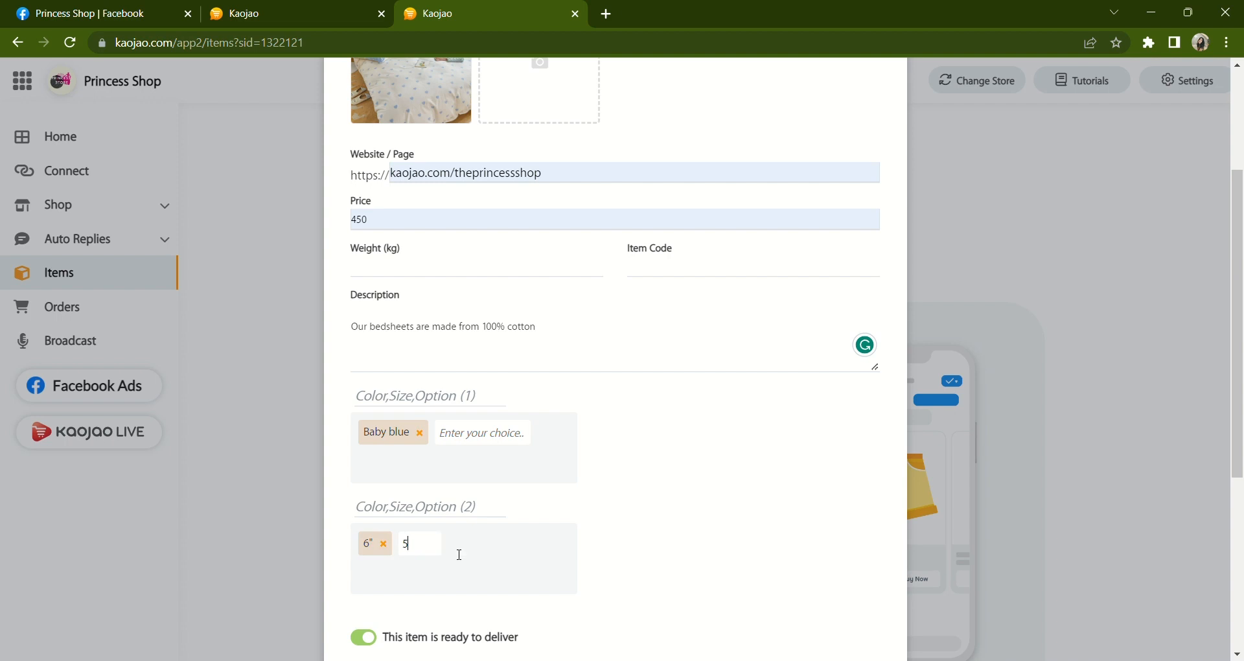
key(Return)
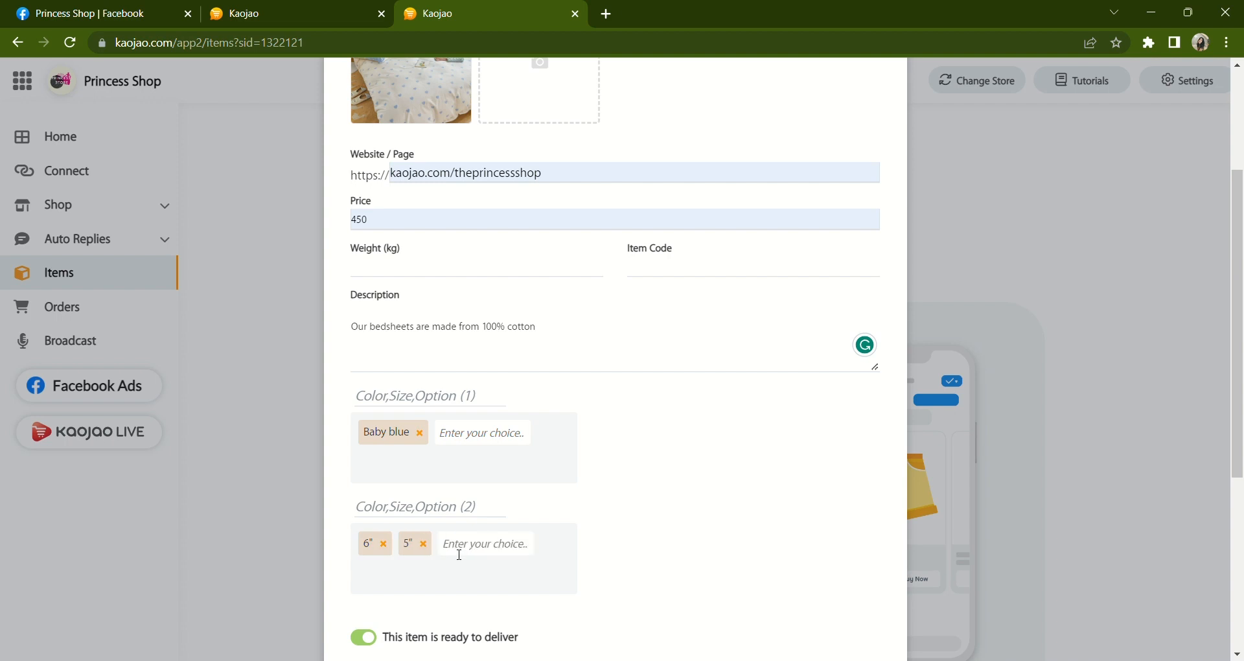
text(3.5)
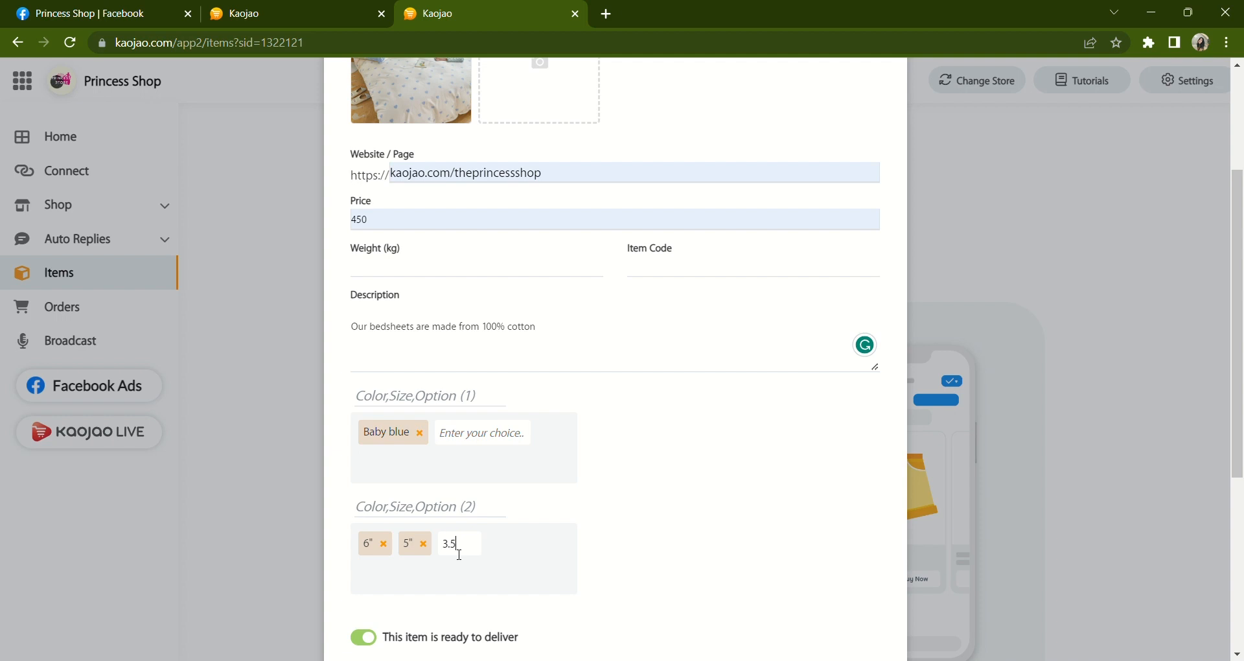
text(")
scroll(458, 551, down, 3)
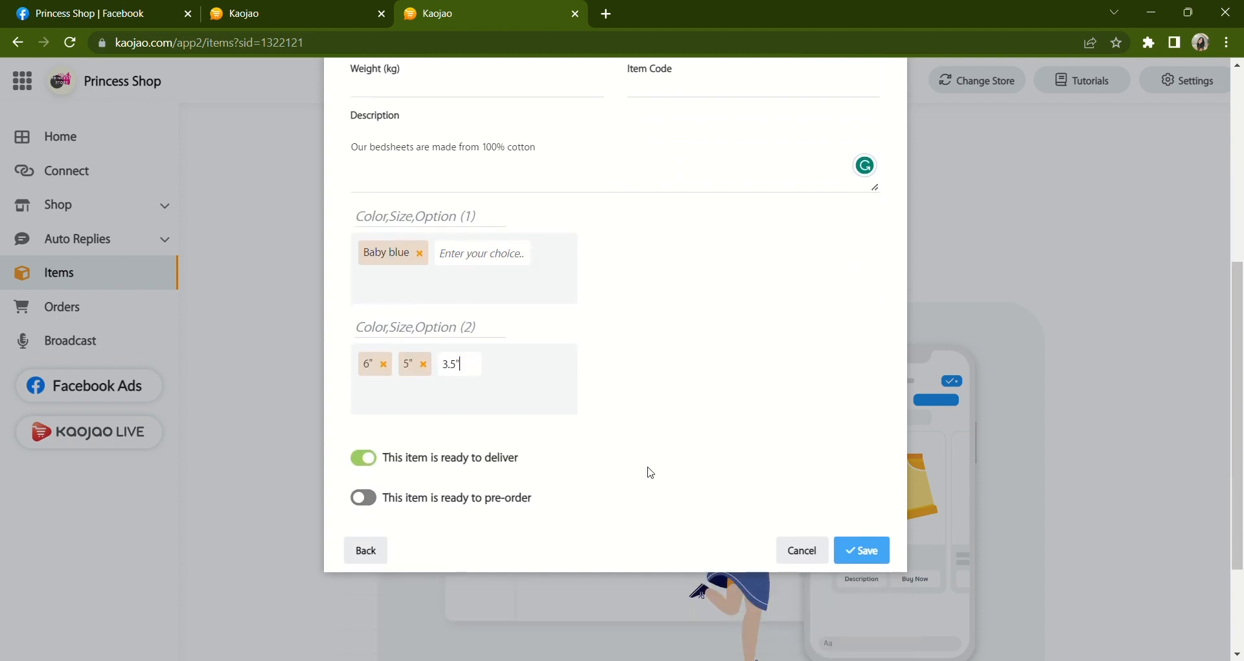
click(875, 558)
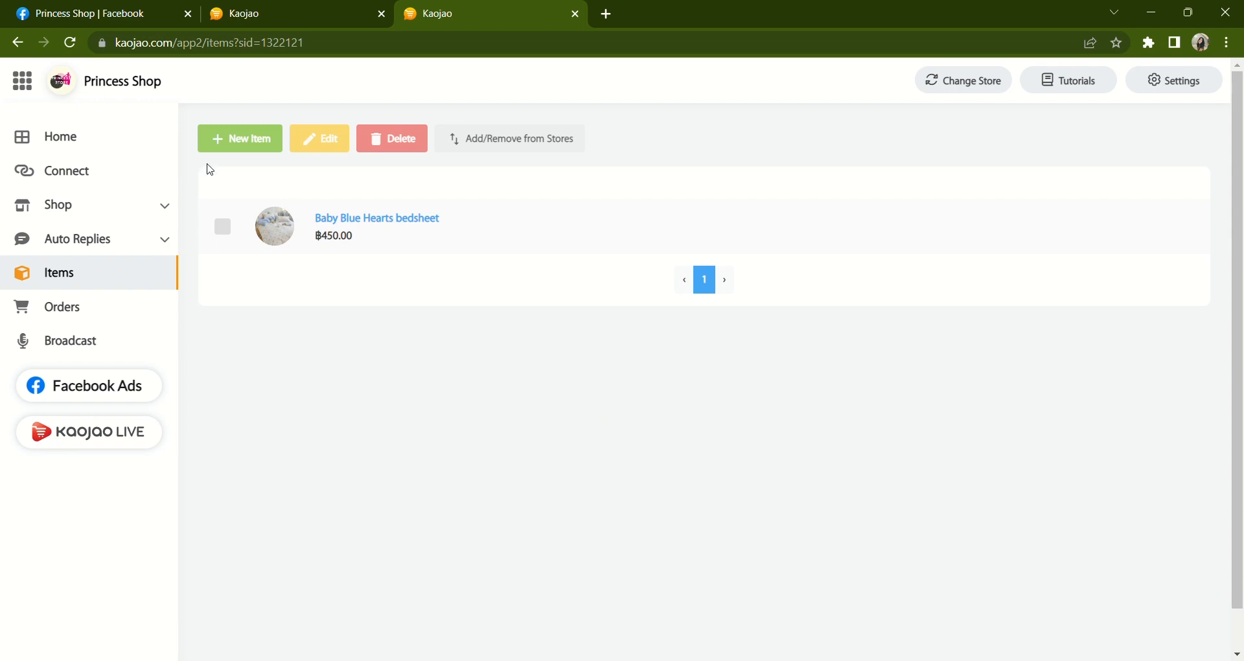
Step: Create another new item with the yellow tulips bedding photo and the name "Bright Yellow Tulips bedsheet"
click(245, 150)
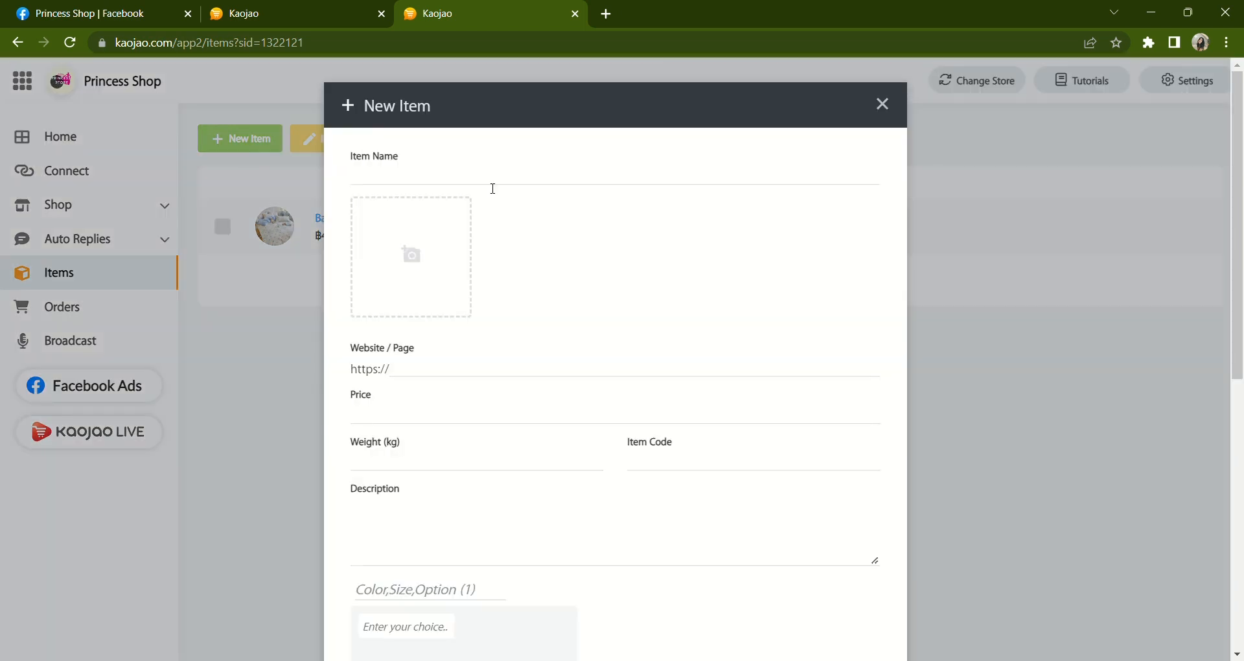
click(420, 267)
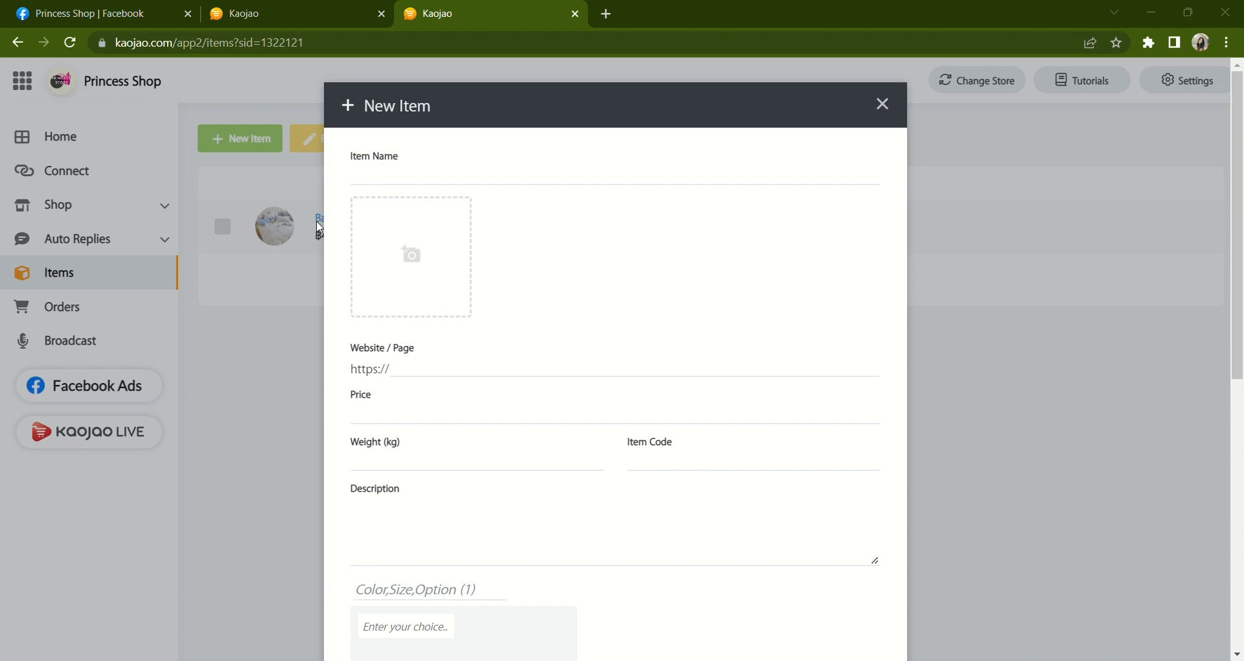
double_click(510, 372)
click(462, 182)
click(489, 228)
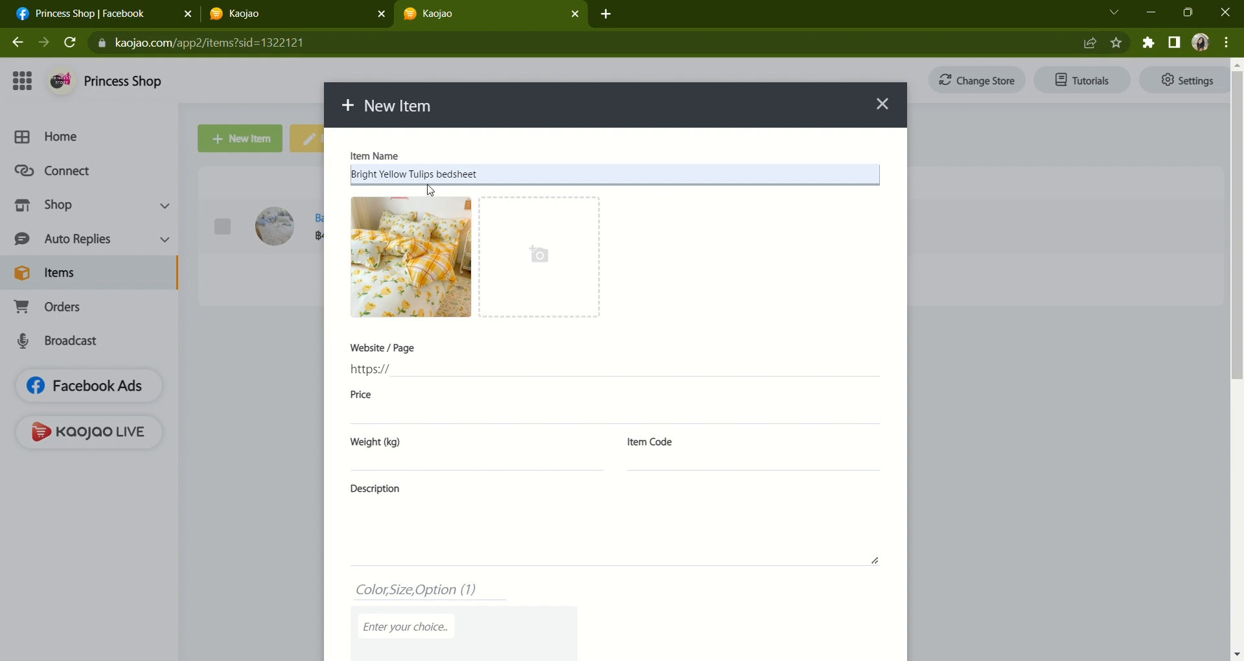
Step: Set the yellow bedsheet's website to kaojao.com/theprincessshop and its price to 450
click(440, 377)
text(kaojao.com/theprincessshop)
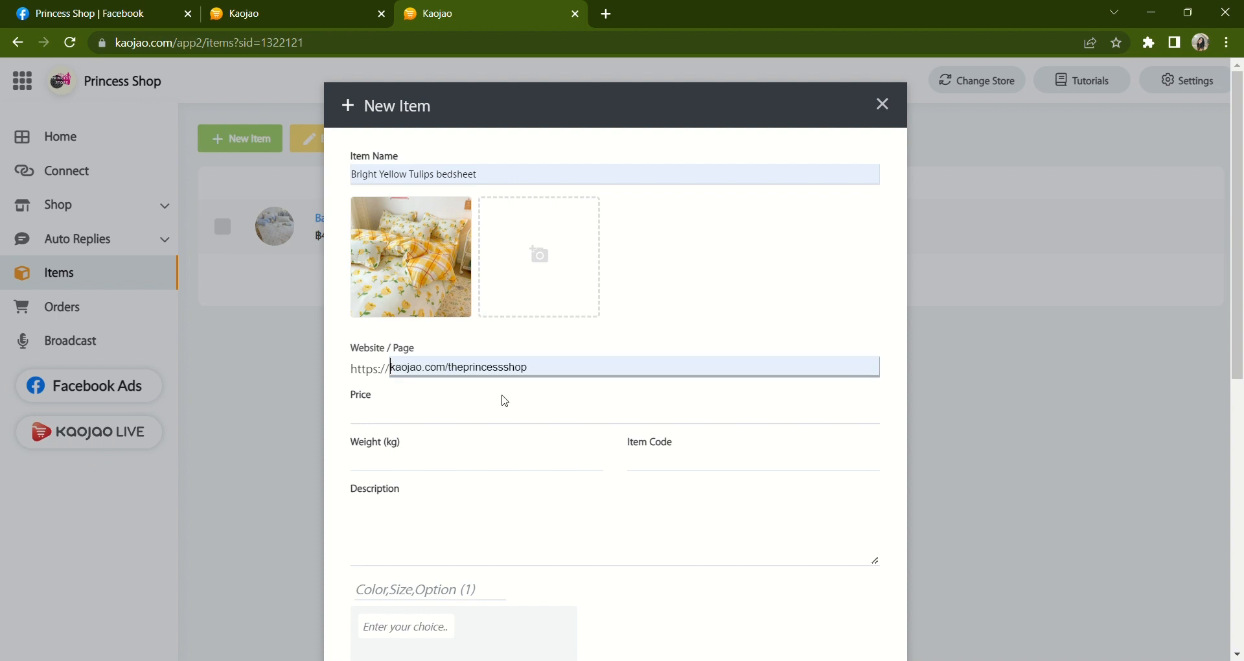
scroll(458, 415, down, 1)
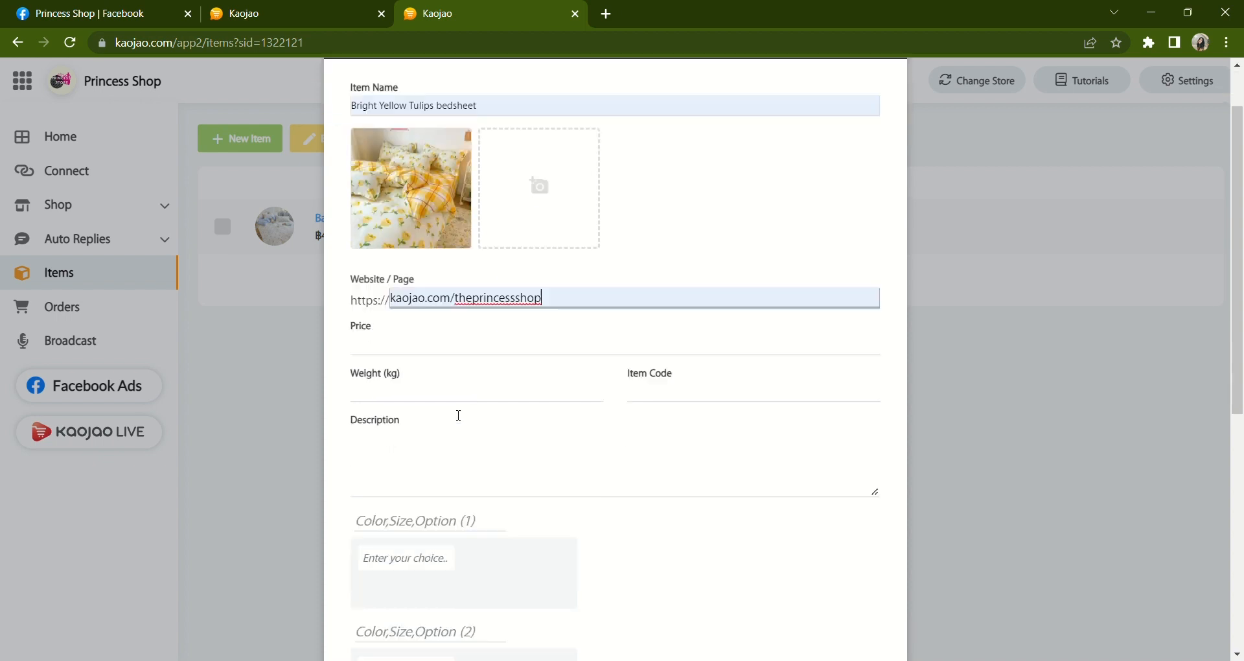
click(425, 335)
text(450)
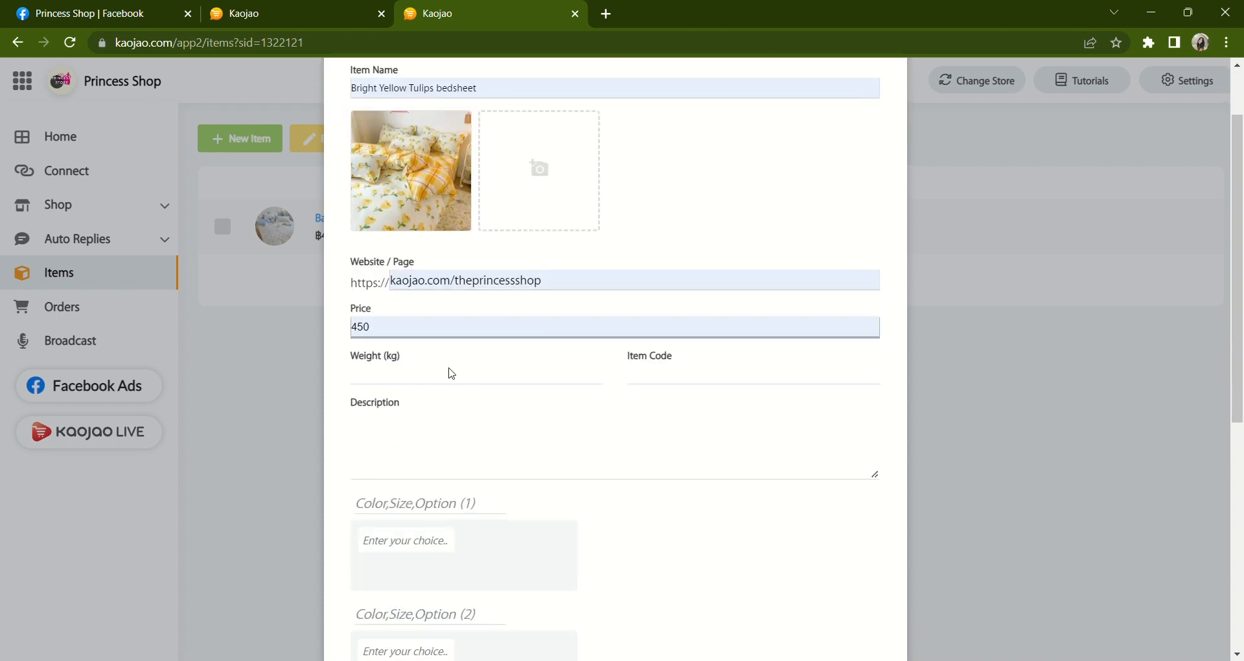
Step: Describe the yellow bedsheet as "Our bedsheets are made from 100% cotton" and add "Yellow" as a choice under option 1
click(441, 476)
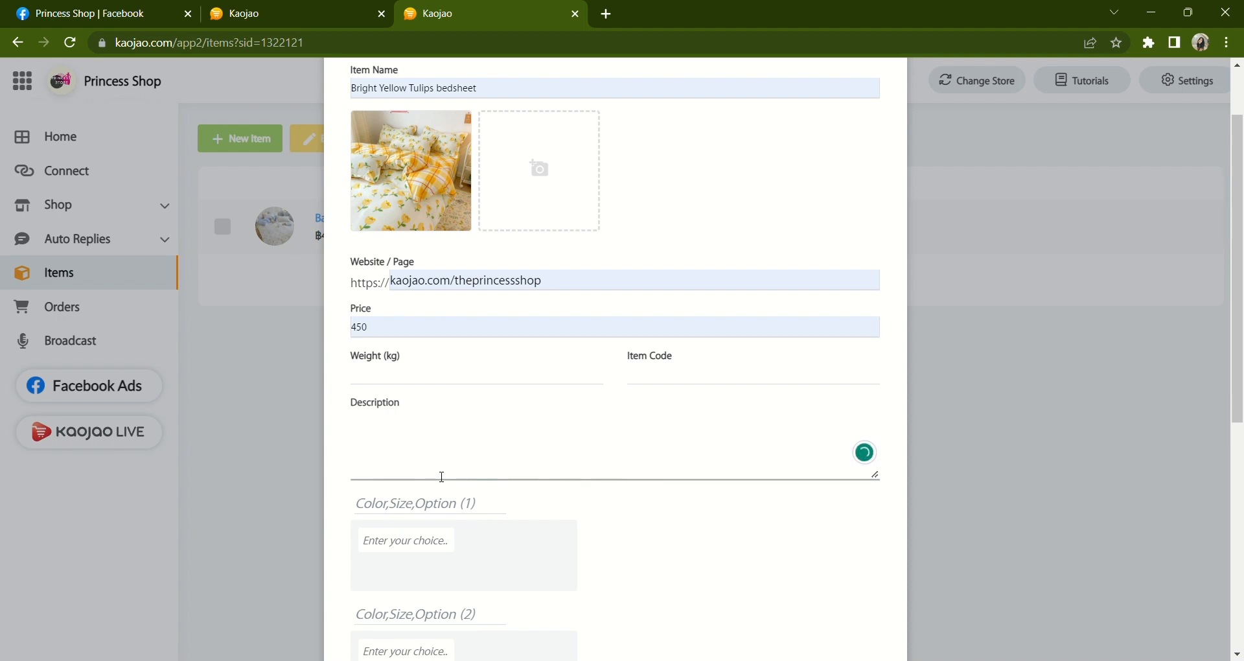
text(Our bedsheets are made from 100% cotton)
scroll(441, 477, down, 3)
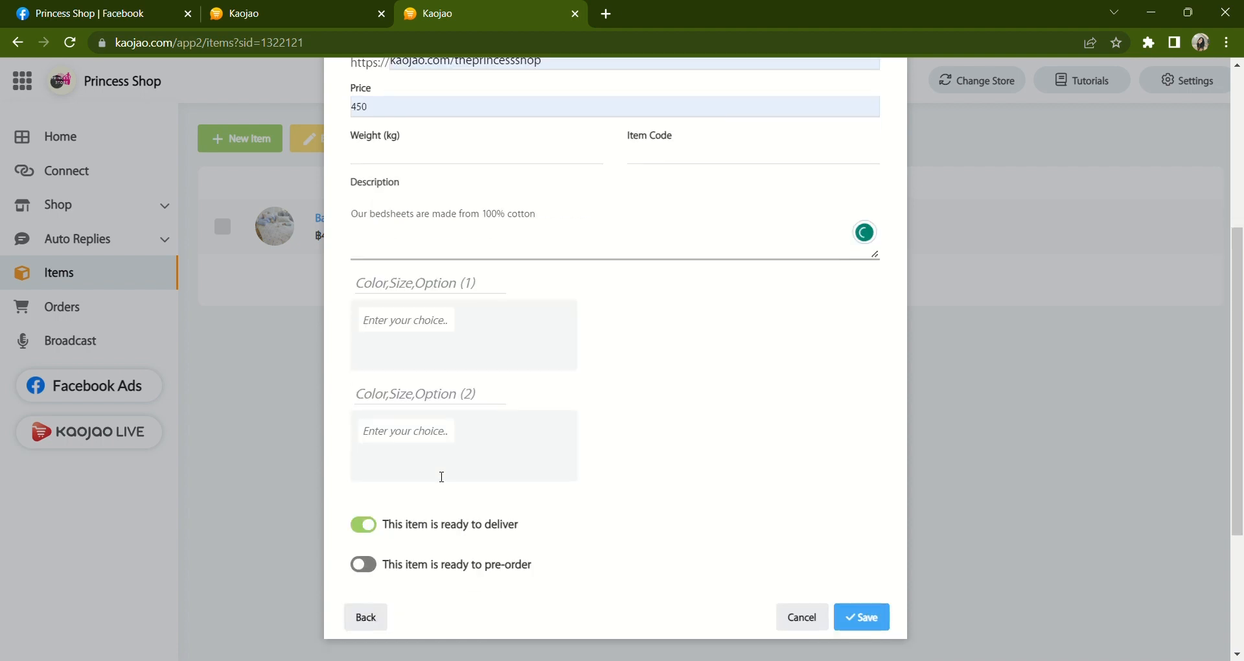
click(410, 331)
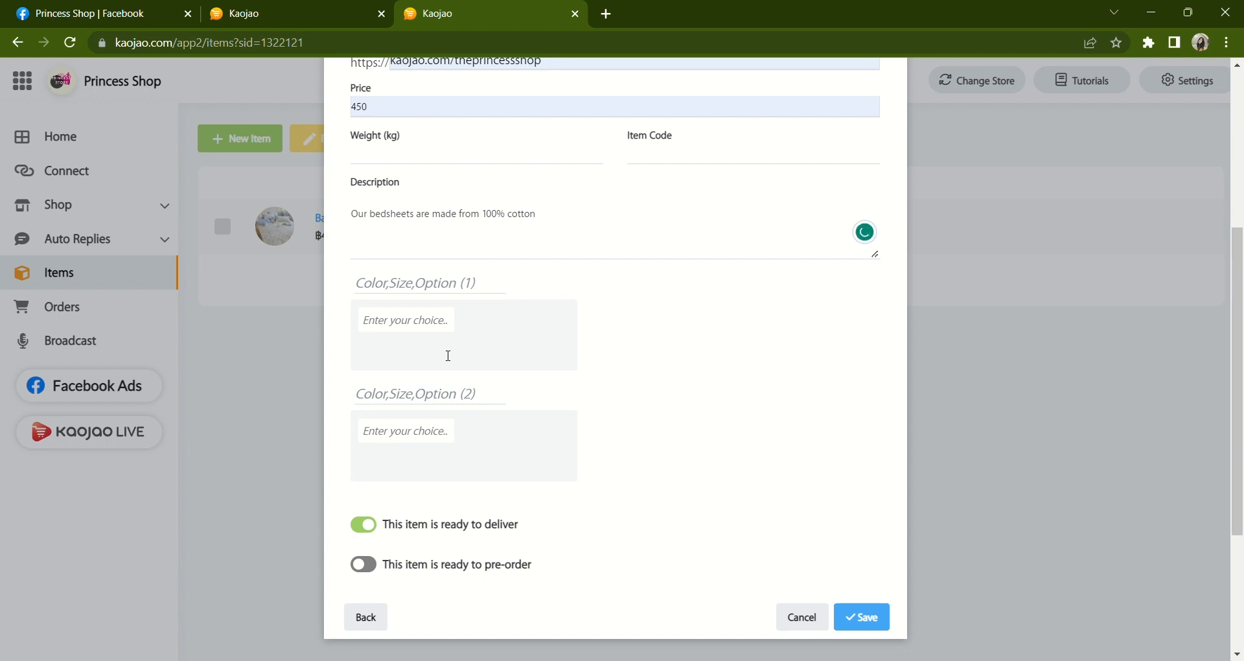
text(Yellow)
key(Return)
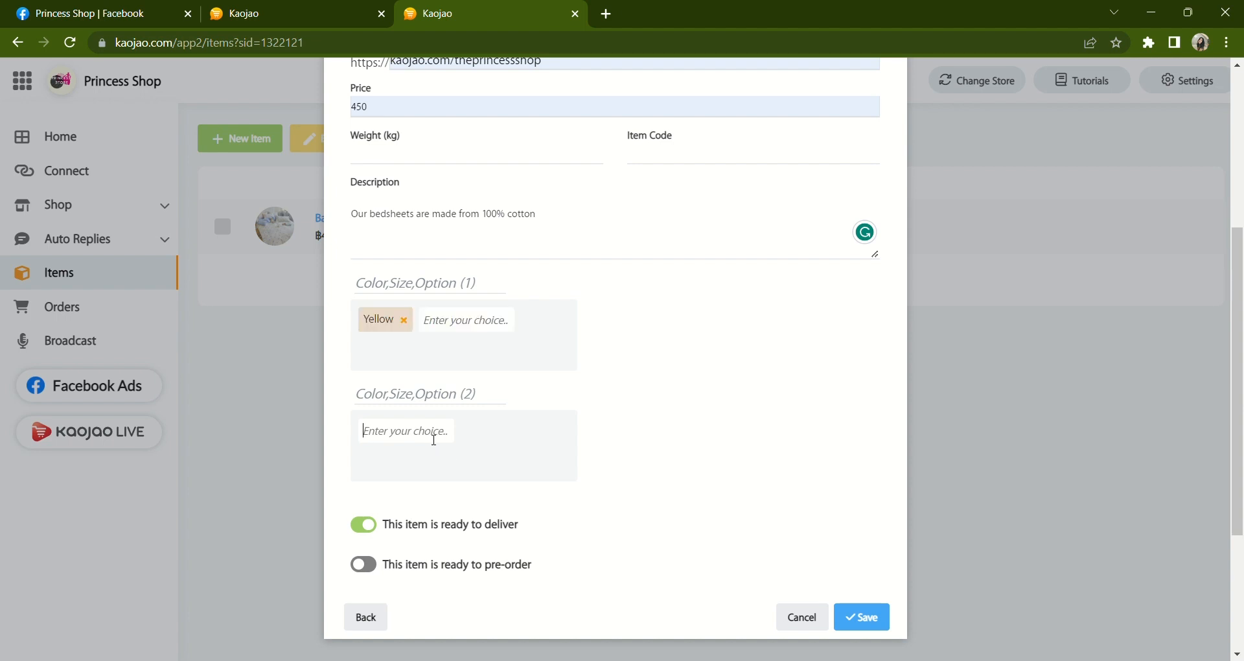
Step: Add the sizes 6", 5" and 3.5" under option 2 and save the yellow bedsheet item
text(6)
text(")
key(Return)
text(5")
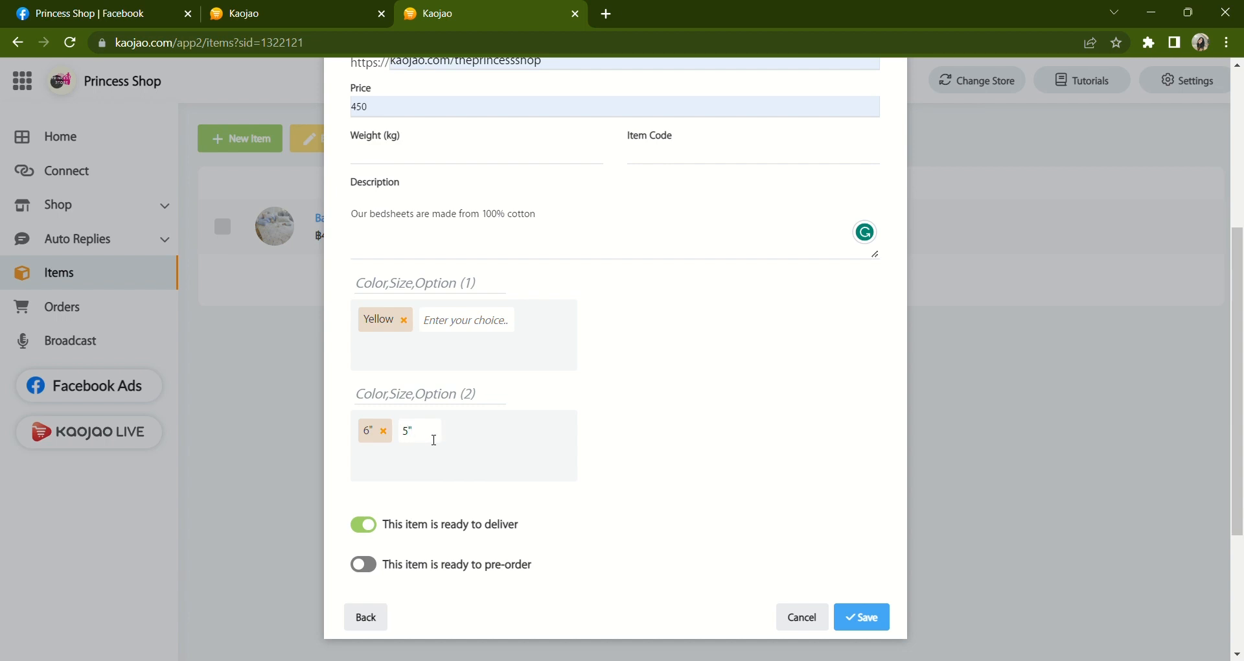
key(Return)
text(3.5")
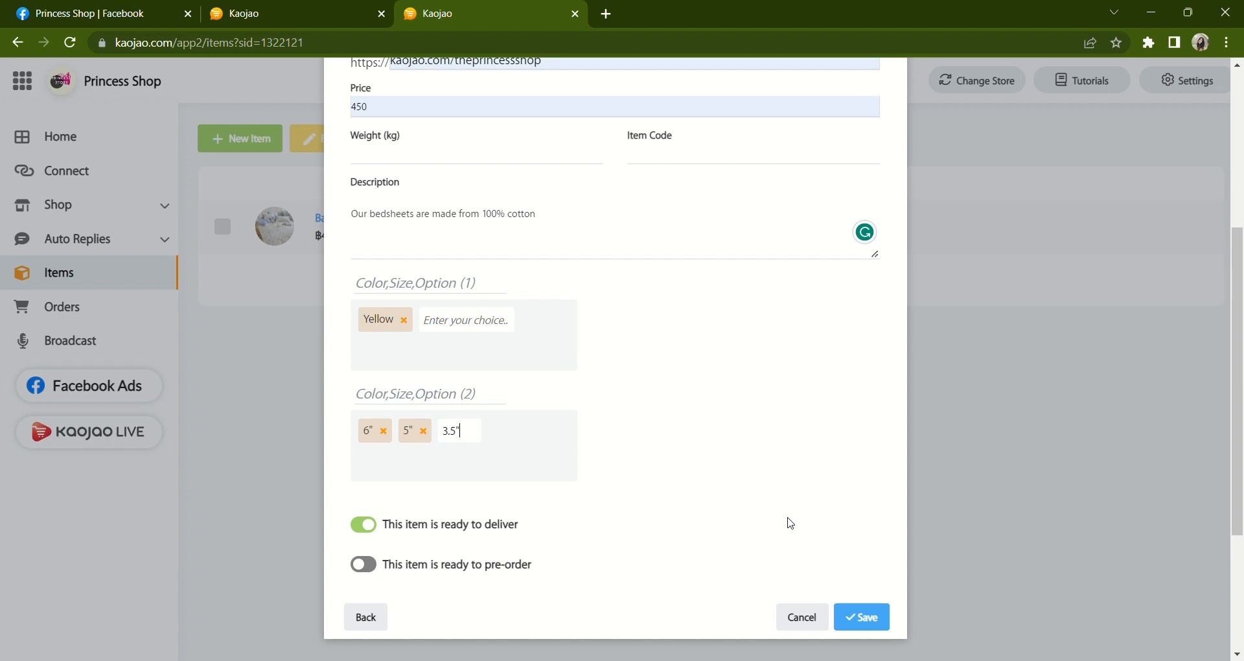
key(Return)
click(863, 622)
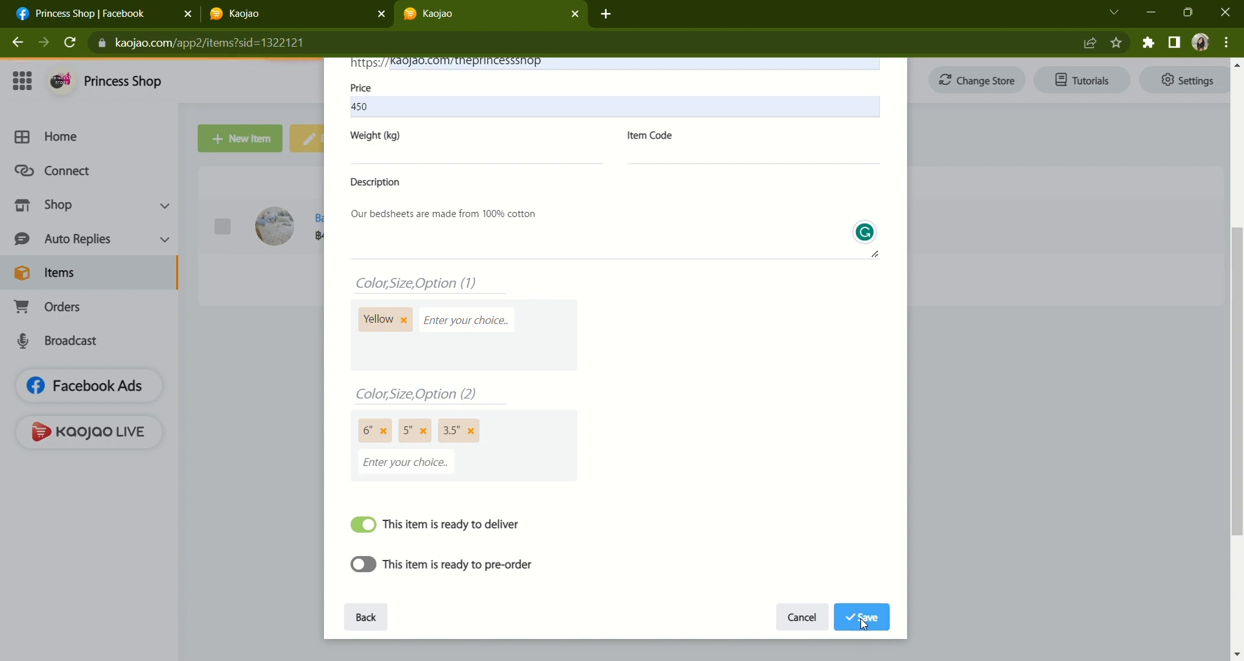